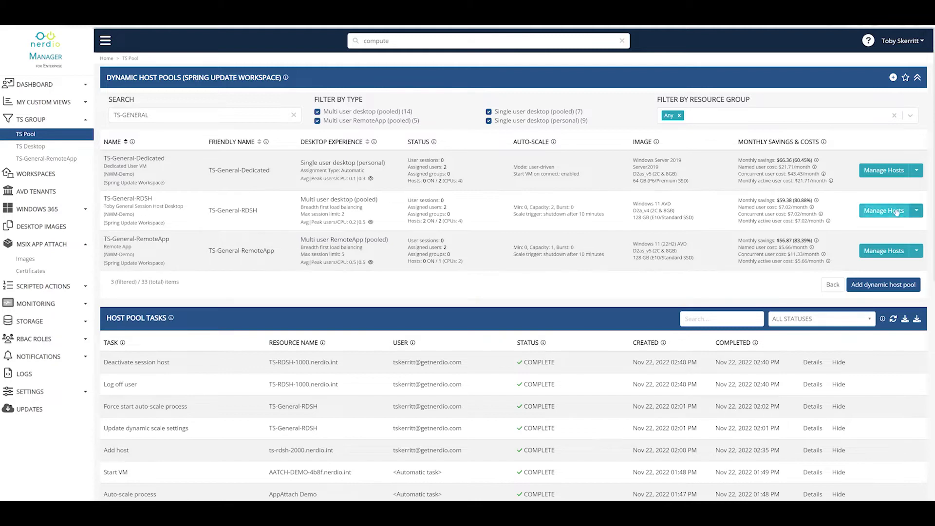
# - Open the FSLogix rule sets of the TS-General-RDSH host pool
pyautogui.click(917, 210)
pyautogui.moveTo(901, 233)
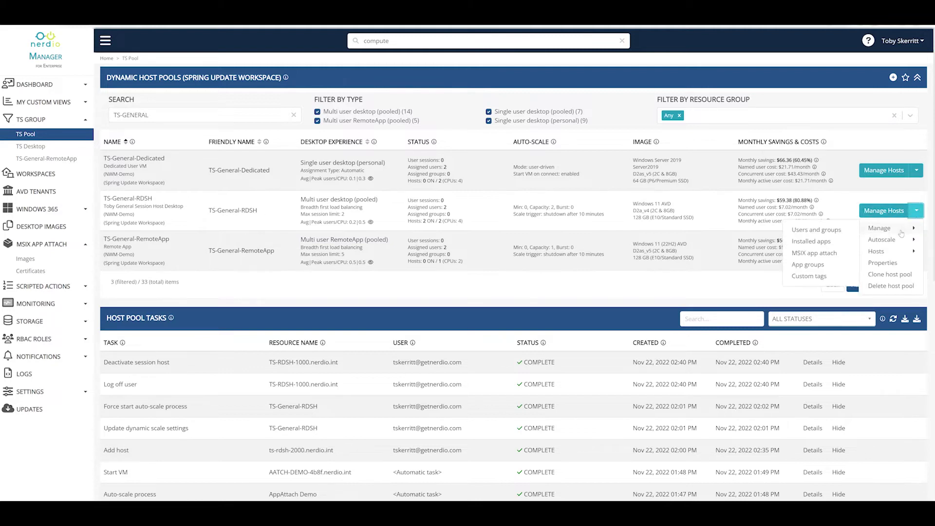
pyautogui.click(822, 242)
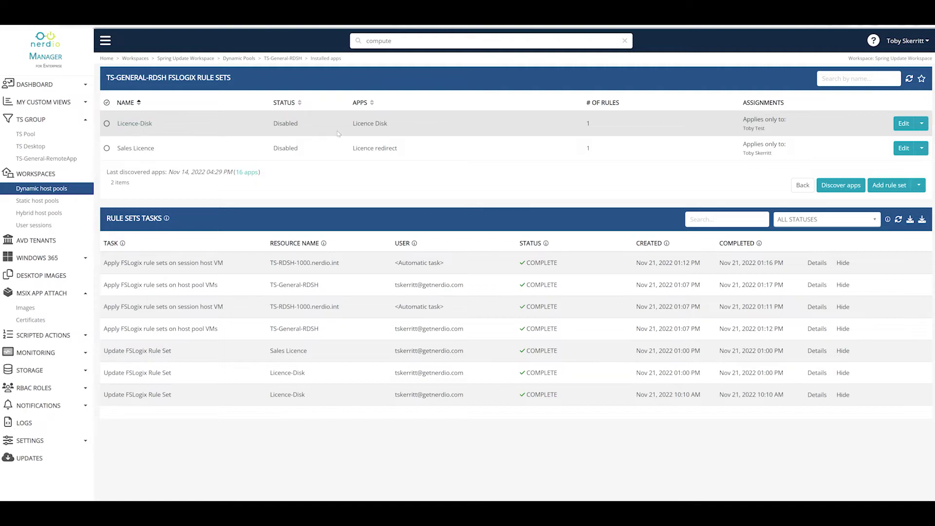
# - Check the available actions for the Licence-Disk and Sales Licence rule sets without choosing any
pyautogui.click(921, 123)
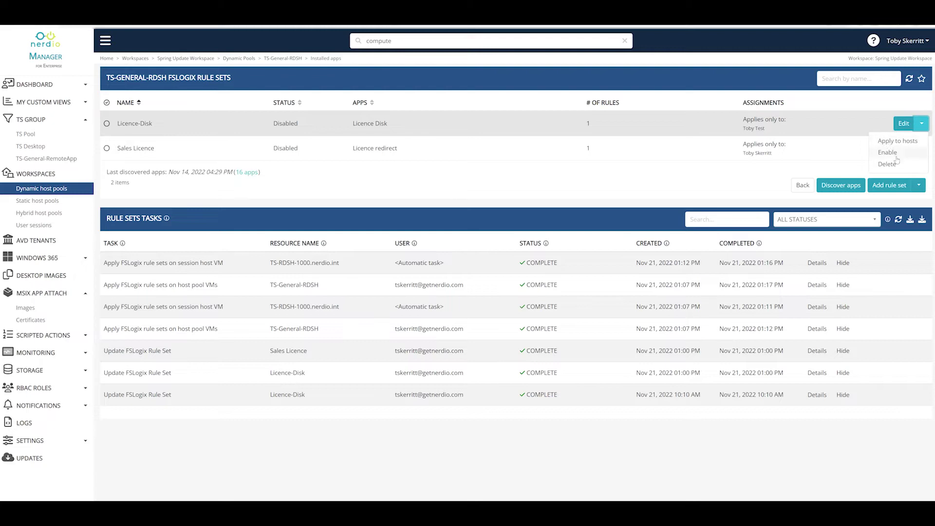
pyautogui.click(921, 148)
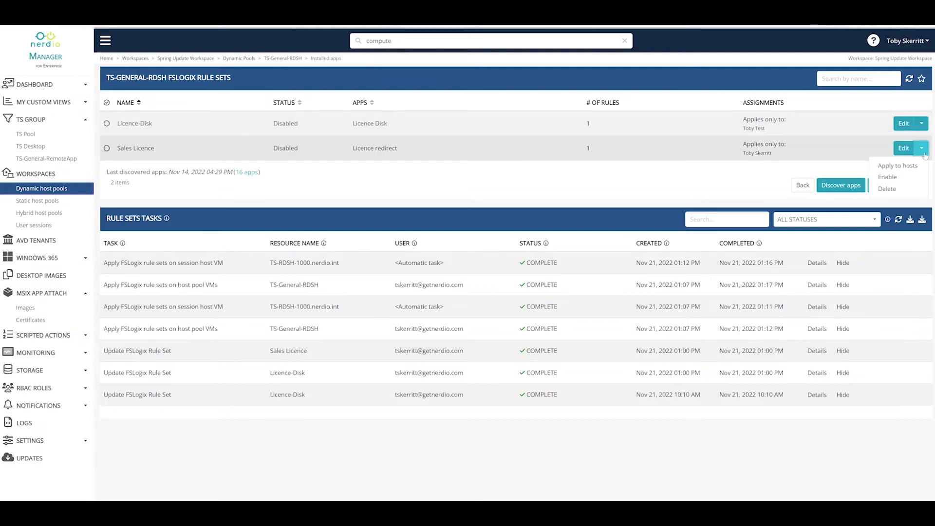
pyautogui.click(536, 180)
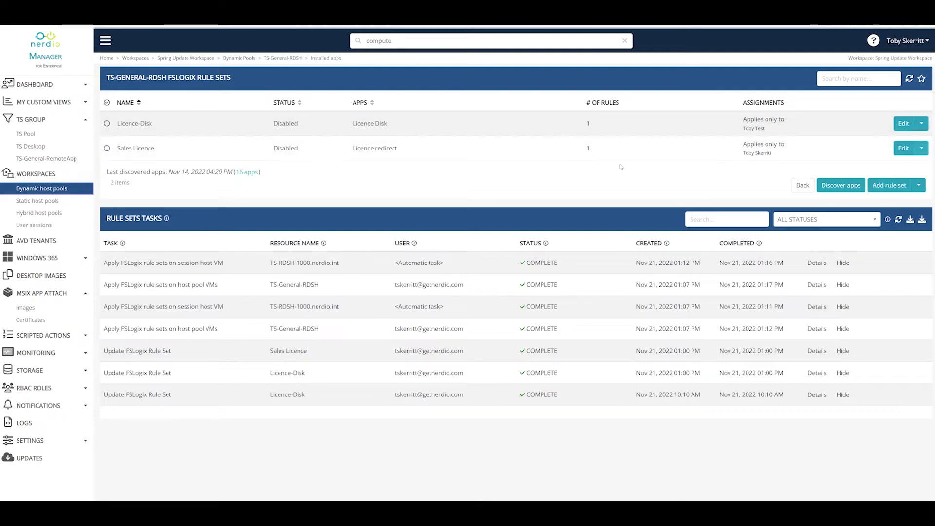
pyautogui.click(136, 124)
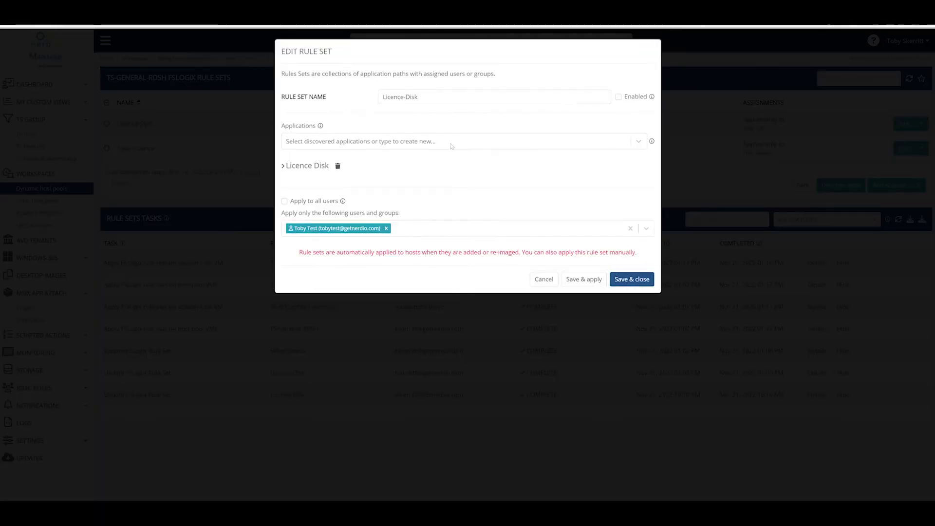
pyautogui.click(295, 170)
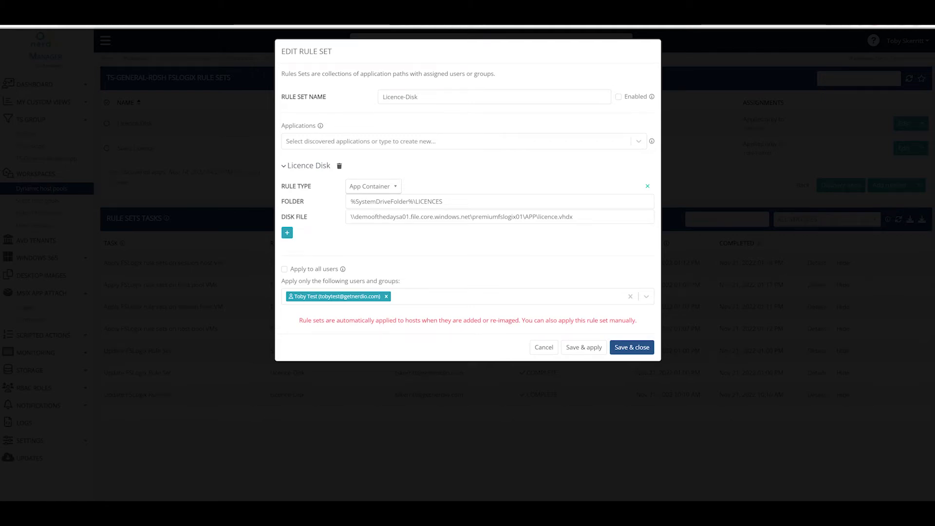
pyautogui.moveTo(442, 201); pyautogui.dragTo(424, 201)
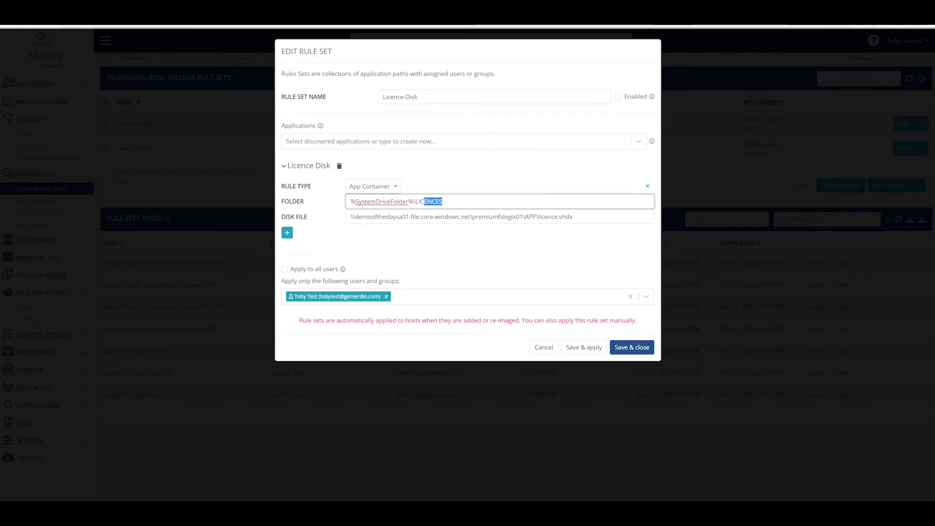
pyautogui.click(573, 216)
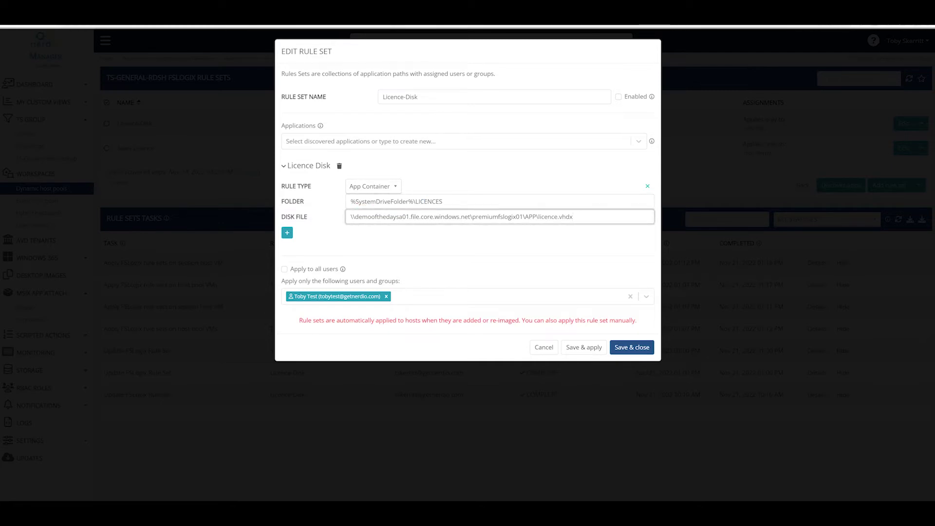
pyautogui.click(543, 347)
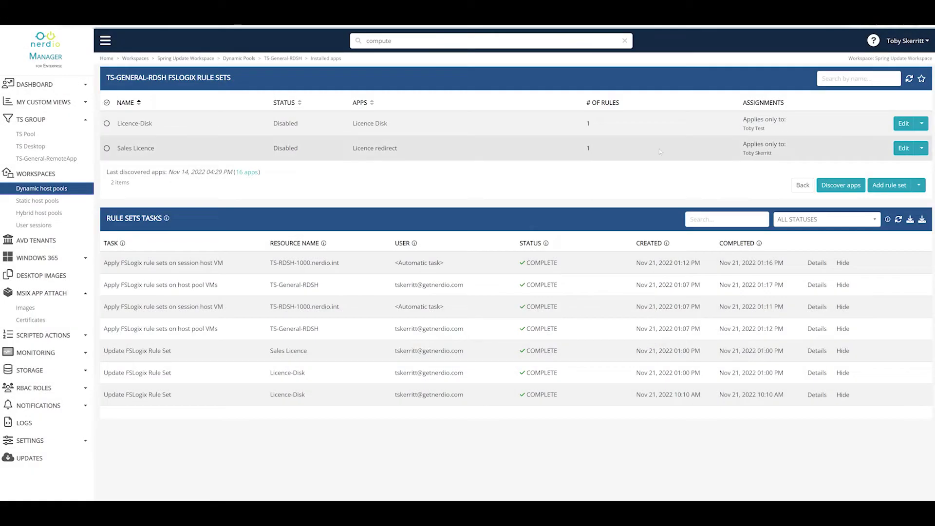
pyautogui.click(903, 148)
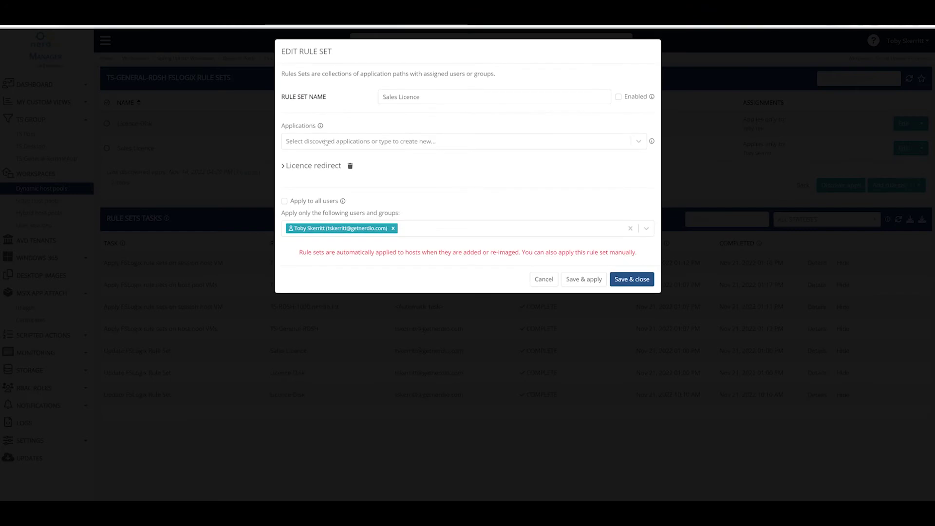
pyautogui.click(284, 168)
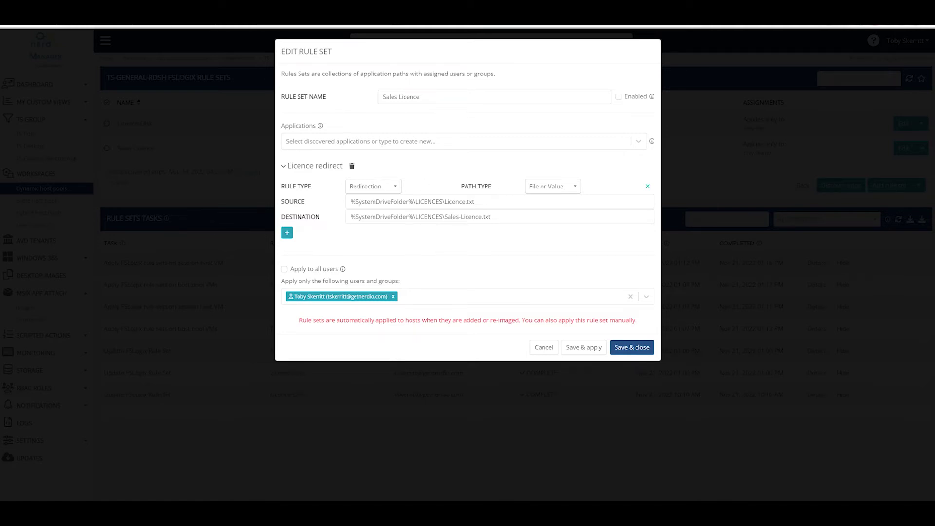
pyautogui.moveTo(444, 201); pyautogui.dragTo(491, 217)
pyautogui.click(468, 216)
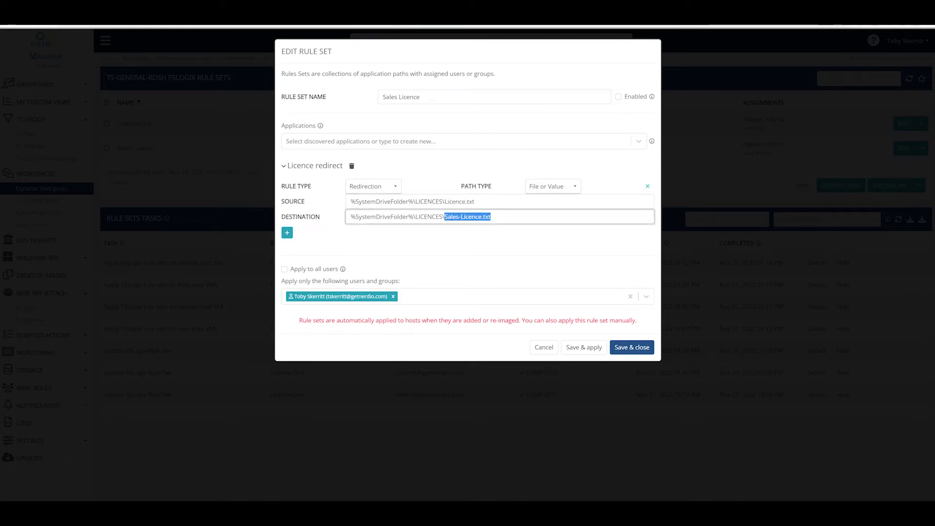
pyautogui.click(483, 216)
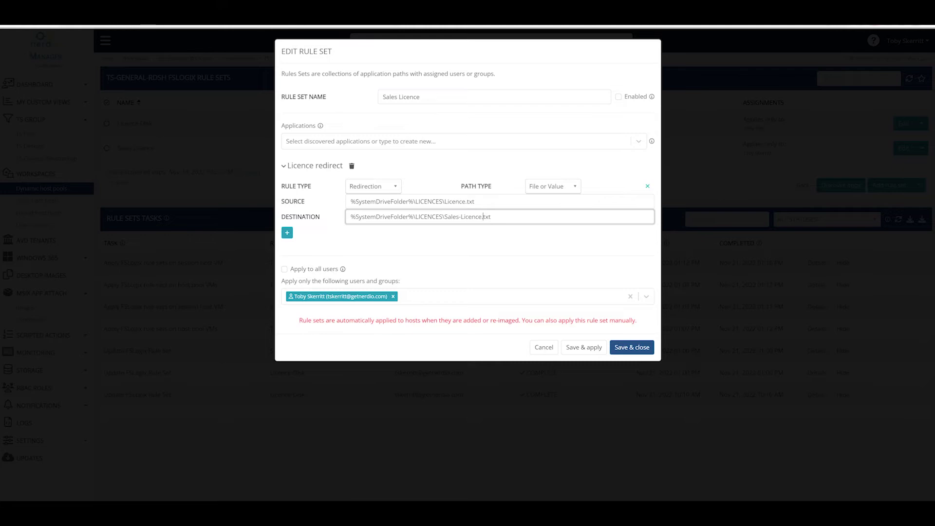
pyautogui.click(544, 347)
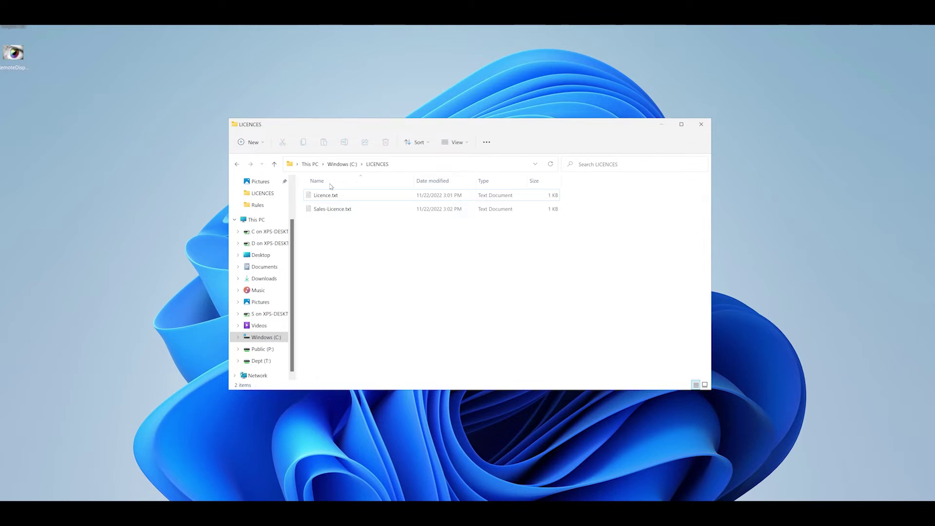
# - Go to C:\LICENCES and read the licence number in Licence.txt
pyautogui.click(344, 165)
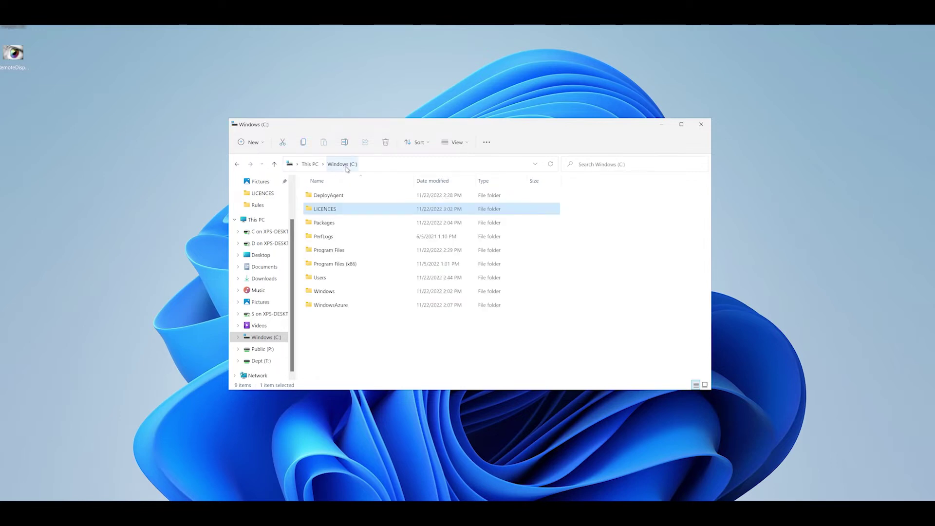
pyautogui.doubleClick(326, 209)
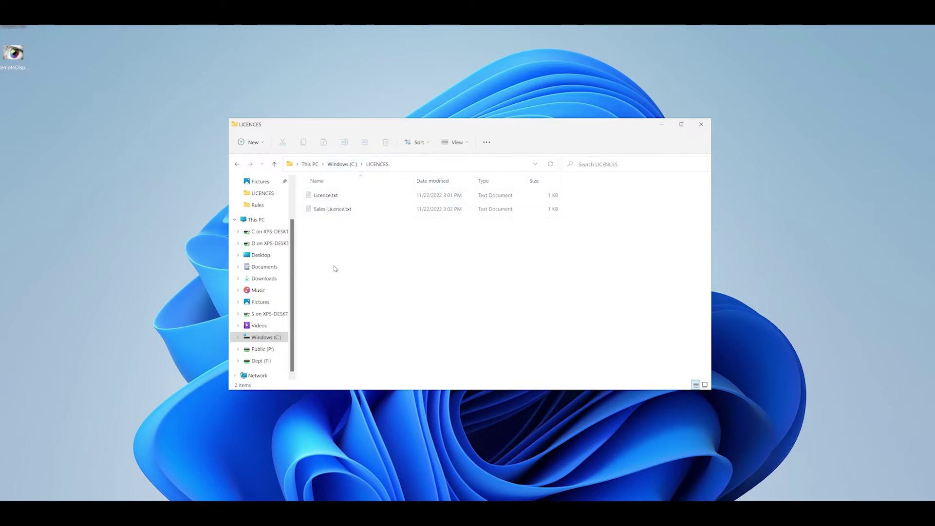
pyautogui.doubleClick(324, 196)
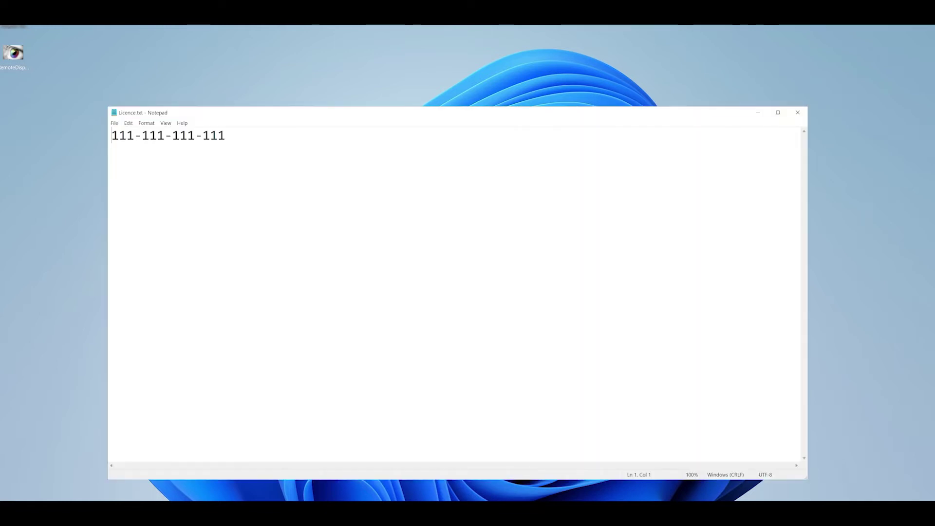
pyautogui.click(797, 114)
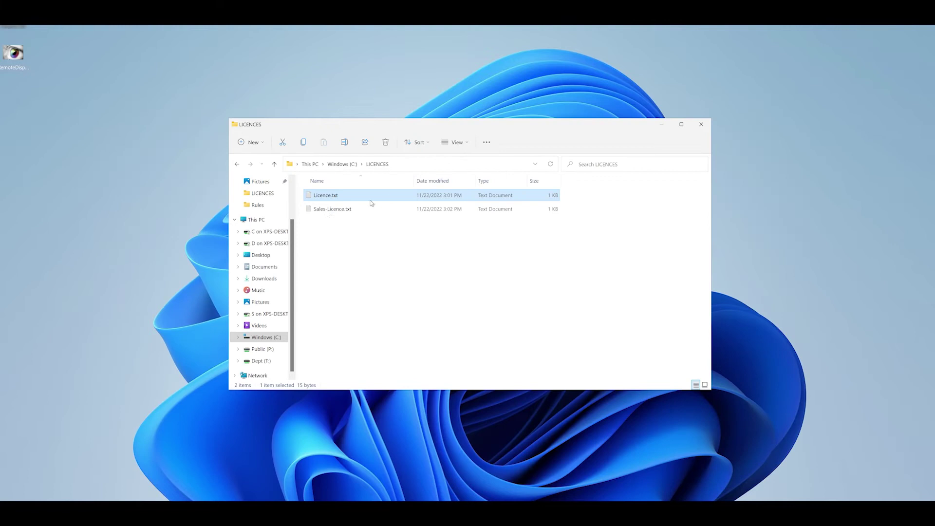
# - Read Sales-Licence.txt, then reopen Licence.txt to compare the two licence numbers
pyautogui.doubleClick(332, 209)
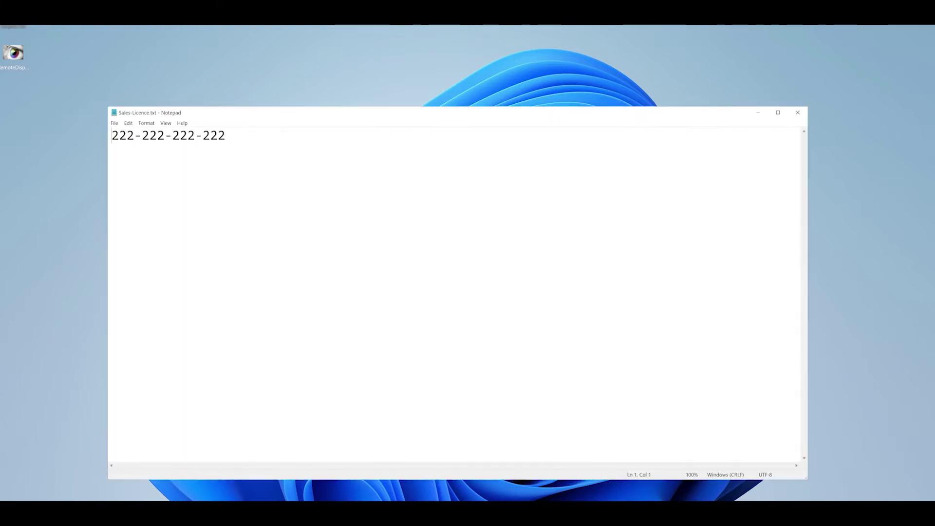
pyautogui.click(798, 112)
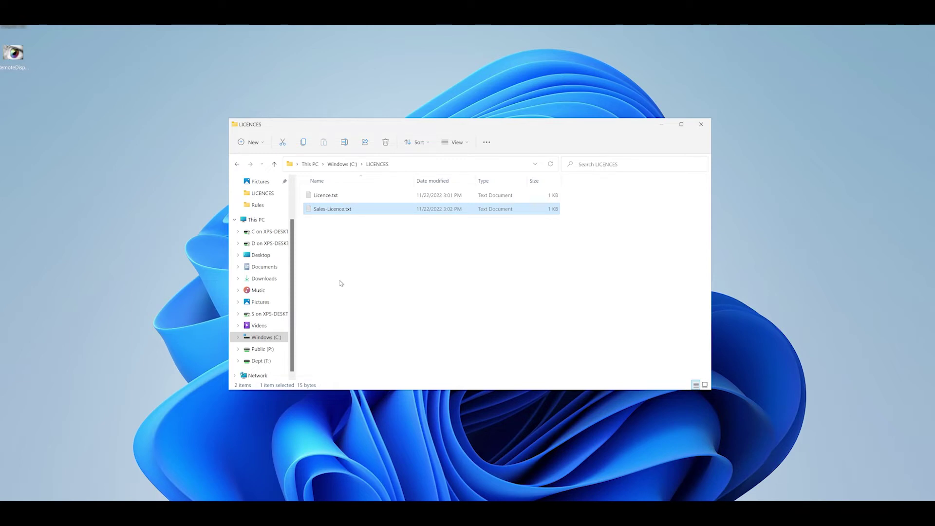
pyautogui.doubleClick(325, 195)
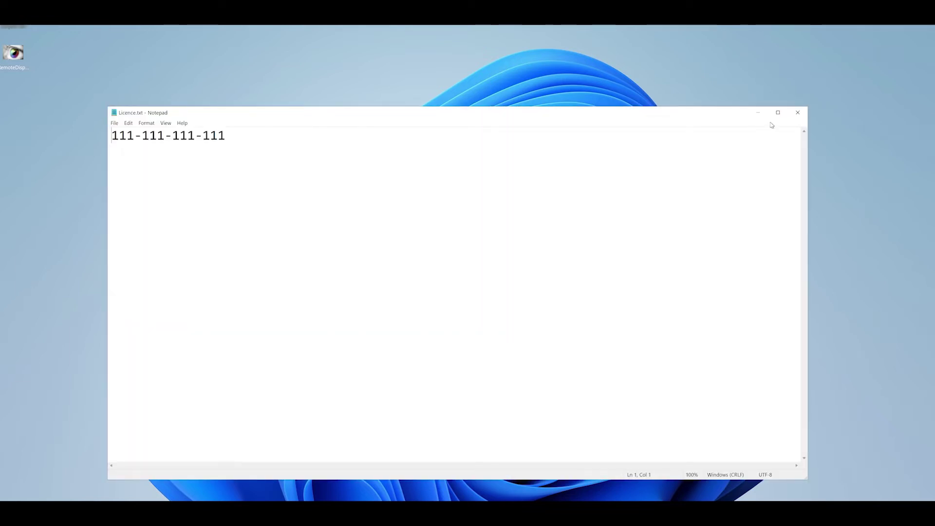
pyautogui.click(797, 112)
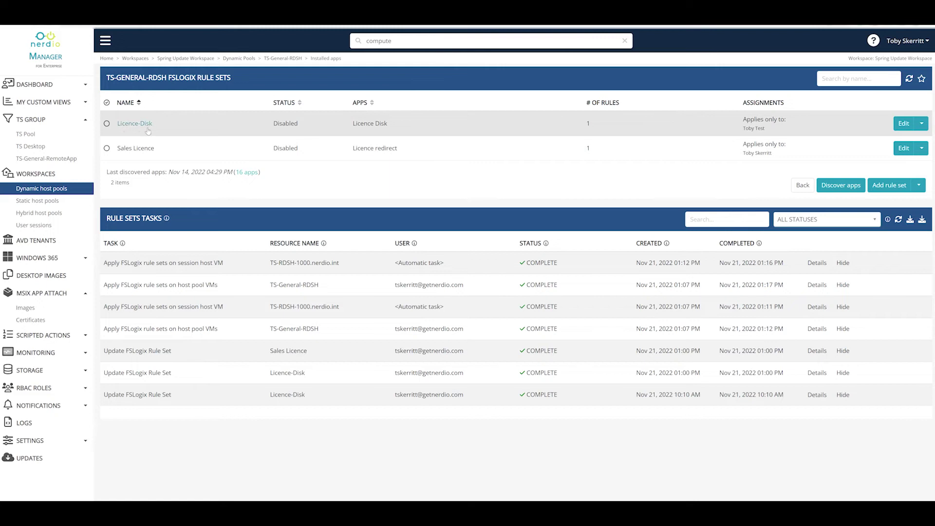
# - Review the Licence-Disk and Sales Licence rule set details, cancelling without changes
pyautogui.click(903, 123)
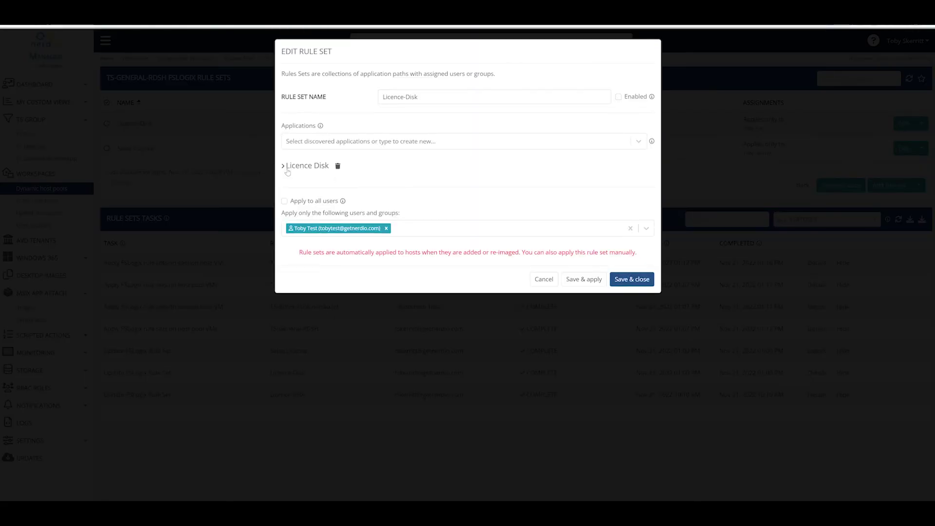
pyautogui.click(287, 170)
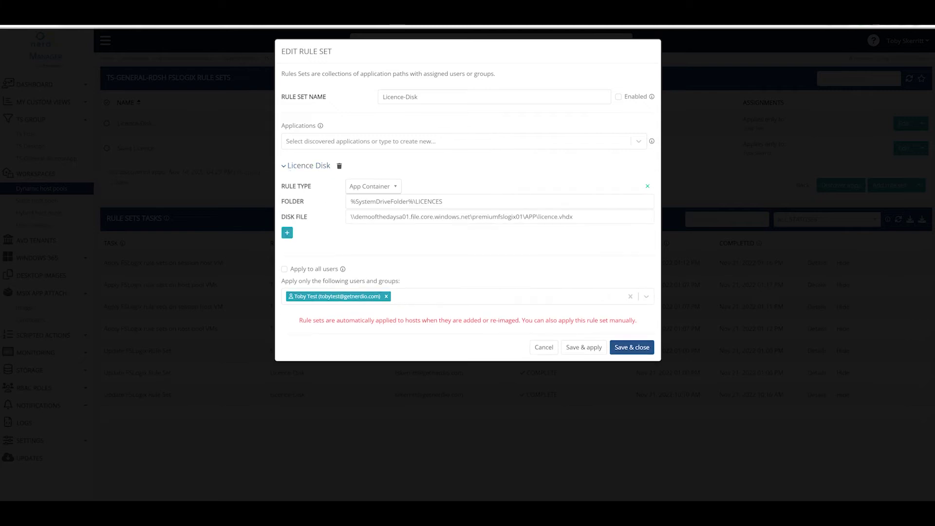
pyautogui.click(553, 347)
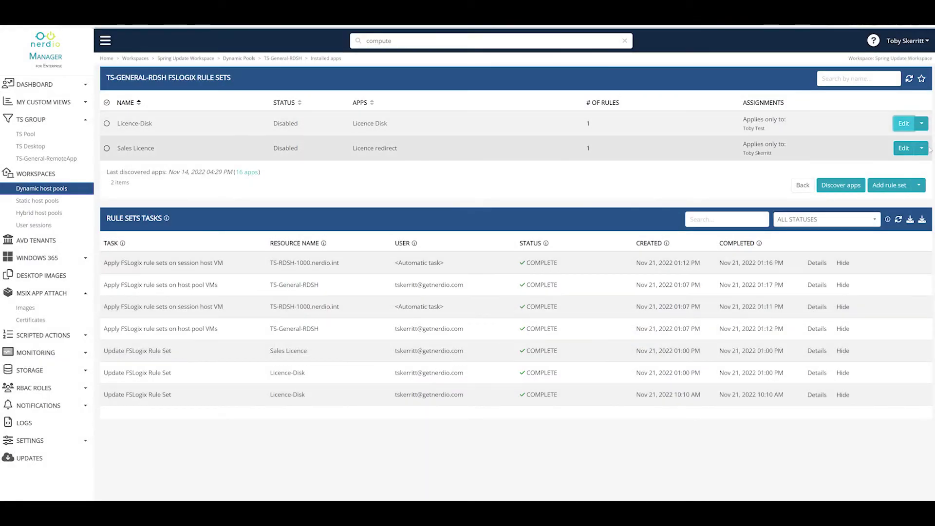
pyautogui.click(921, 148)
pyautogui.click(903, 148)
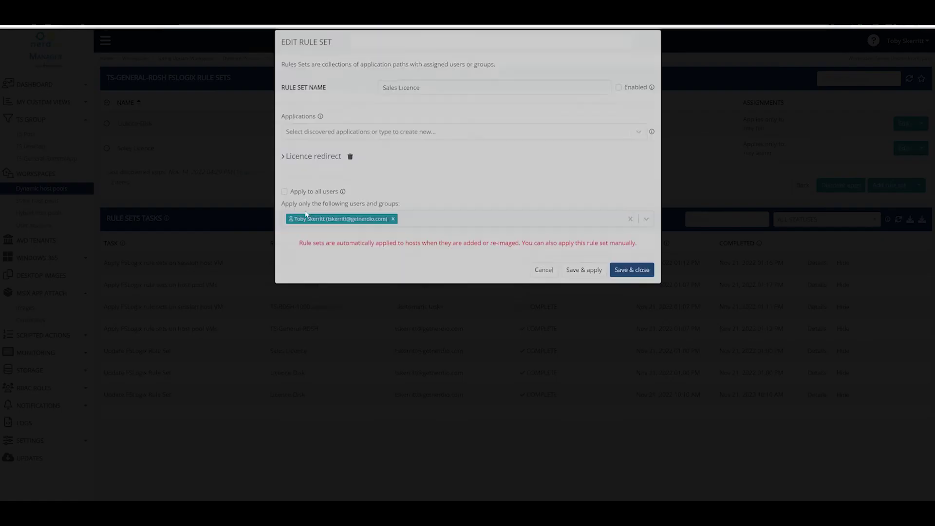
pyautogui.click(287, 167)
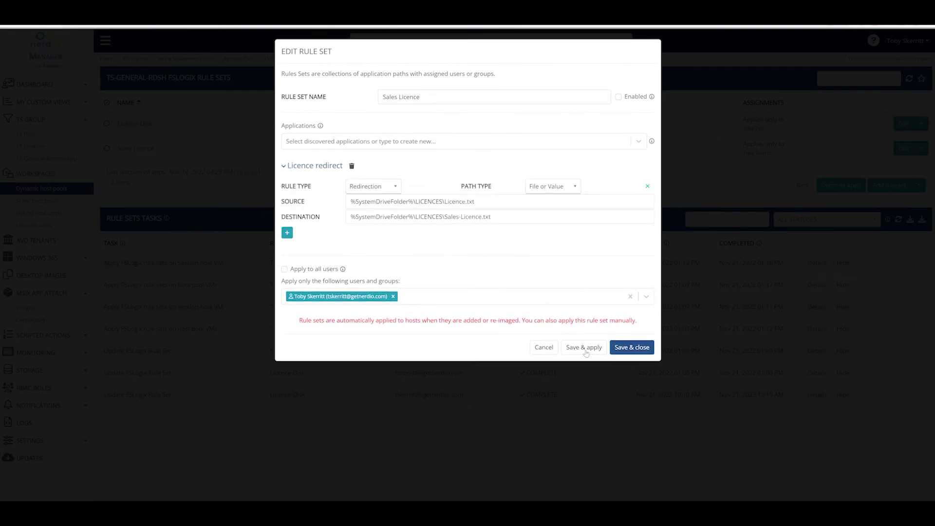
pyautogui.click(544, 347)
# - Apply the Licence-Disk and Sales Licence rule sets to the host pool's hosts, confirming each
pyautogui.click(921, 124)
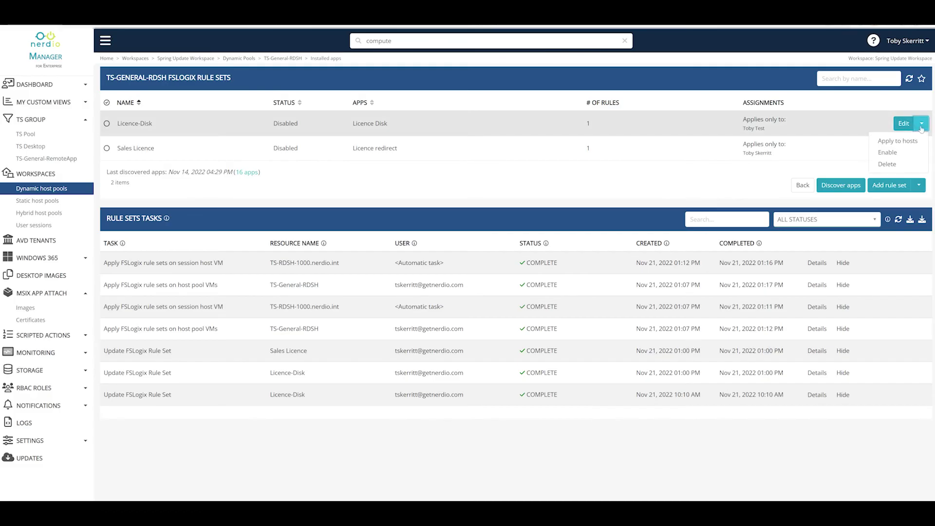
pyautogui.click(905, 143)
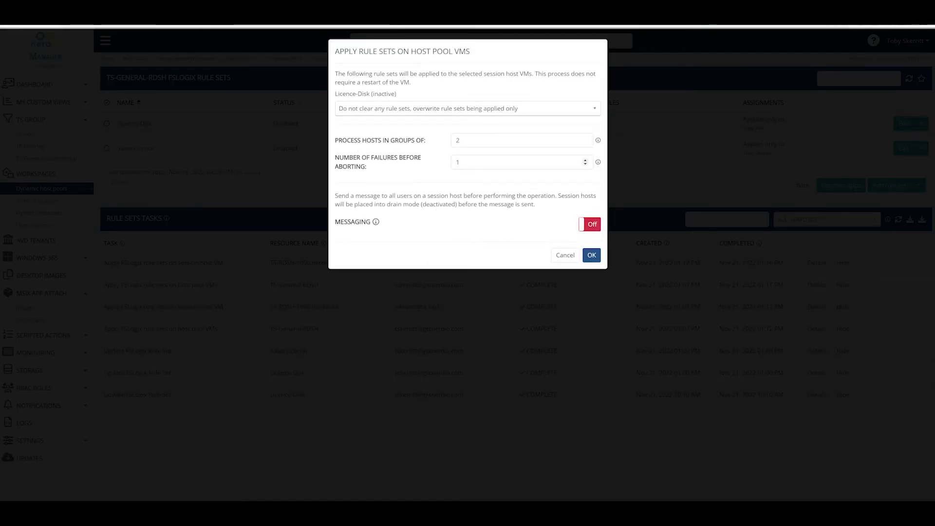
pyautogui.click(592, 255)
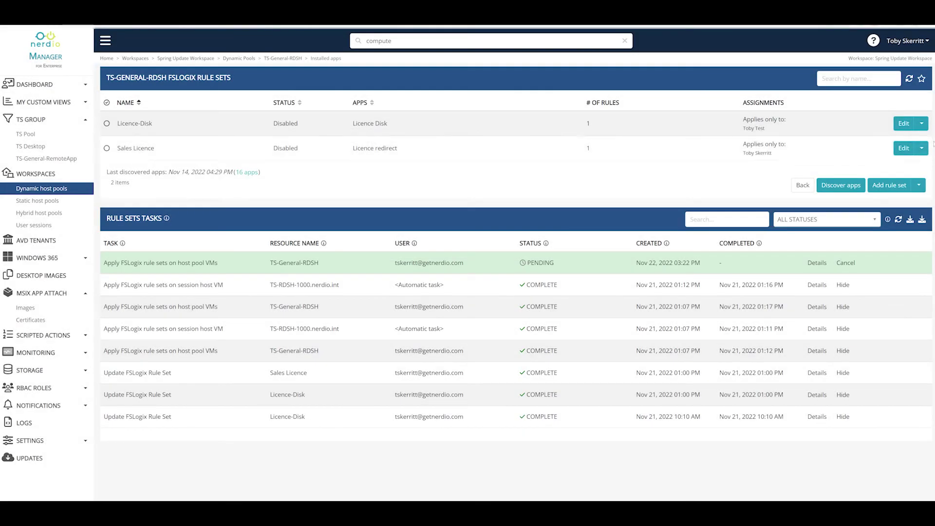
pyautogui.click(922, 149)
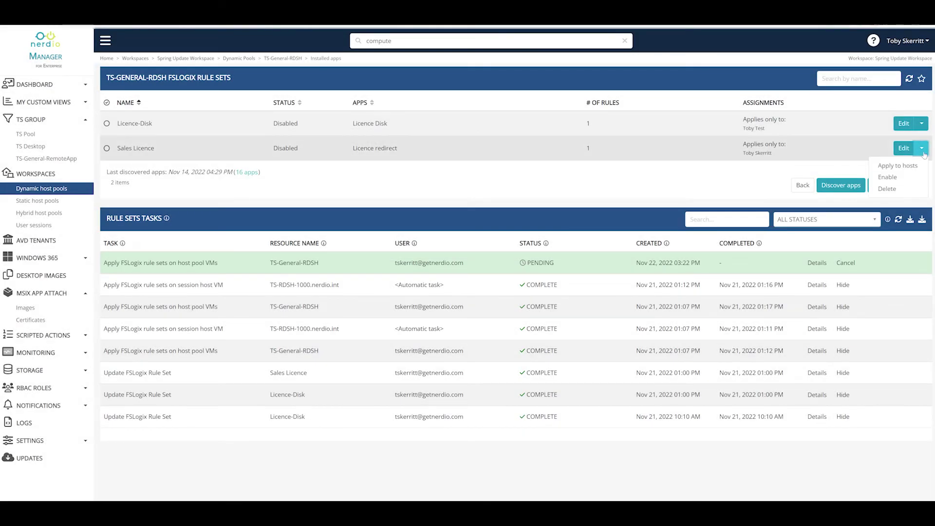
pyautogui.click(898, 166)
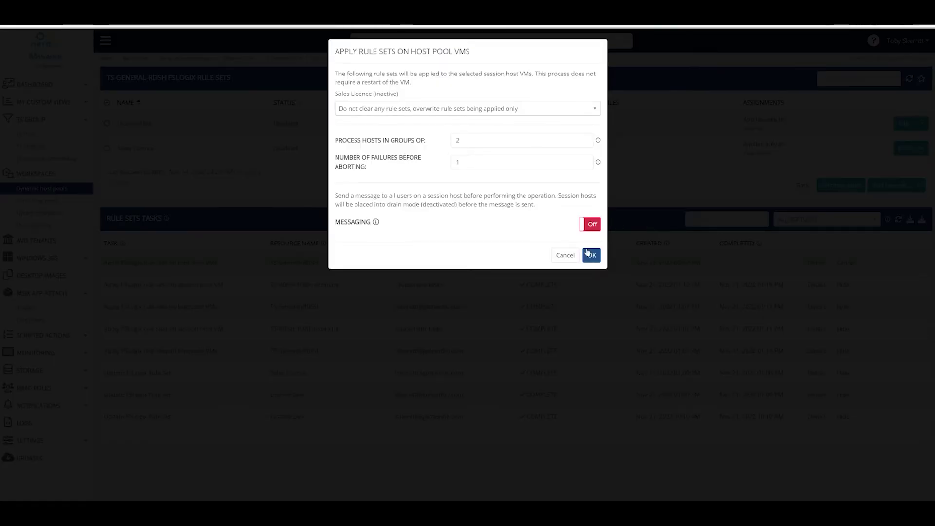
pyautogui.click(594, 256)
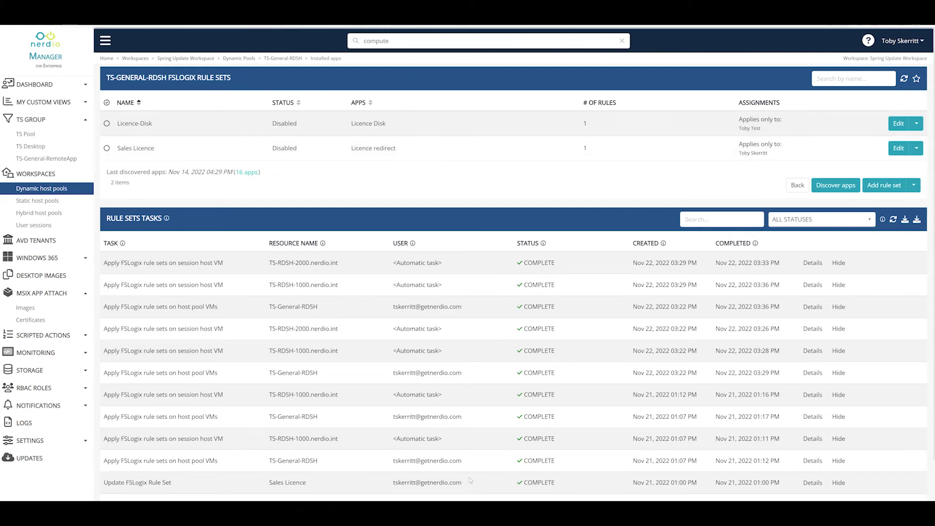
# - Switch to the TS-General-RDSH session desktop with the LICENCES folder, clearing the selection
pyautogui.moveTo(437, 499)
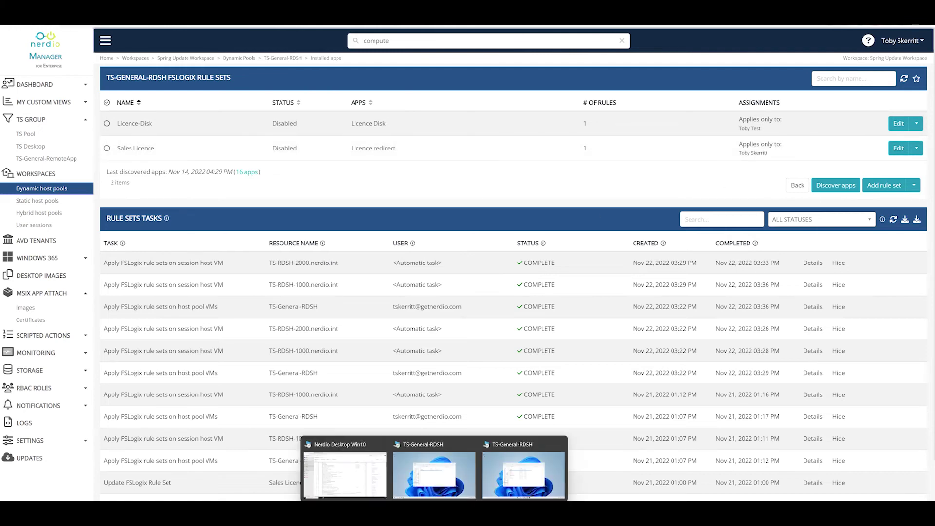
pyautogui.moveTo(453, 485)
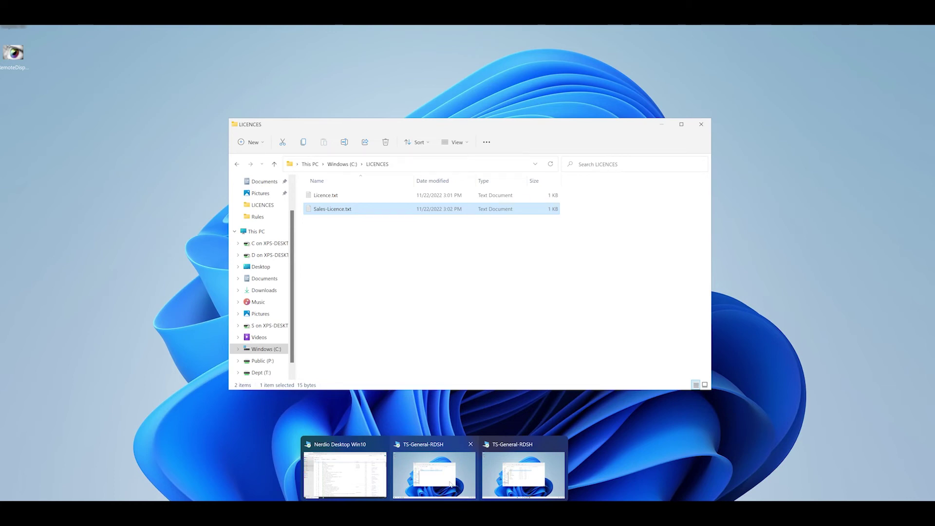
pyautogui.click(450, 484)
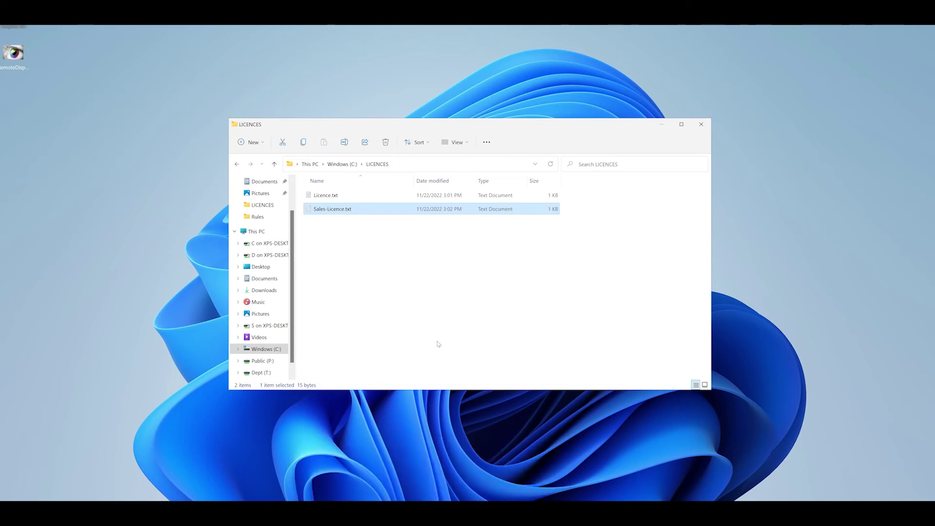
pyautogui.click(420, 303)
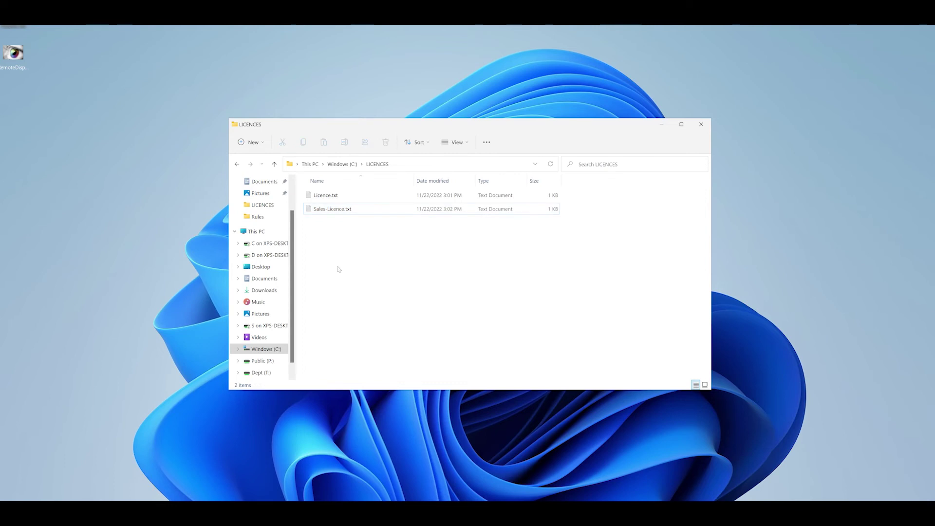
# - Read Licence.txt and Sales-Licence.txt in Notepad to compare their licence keys
pyautogui.doubleClick(326, 195)
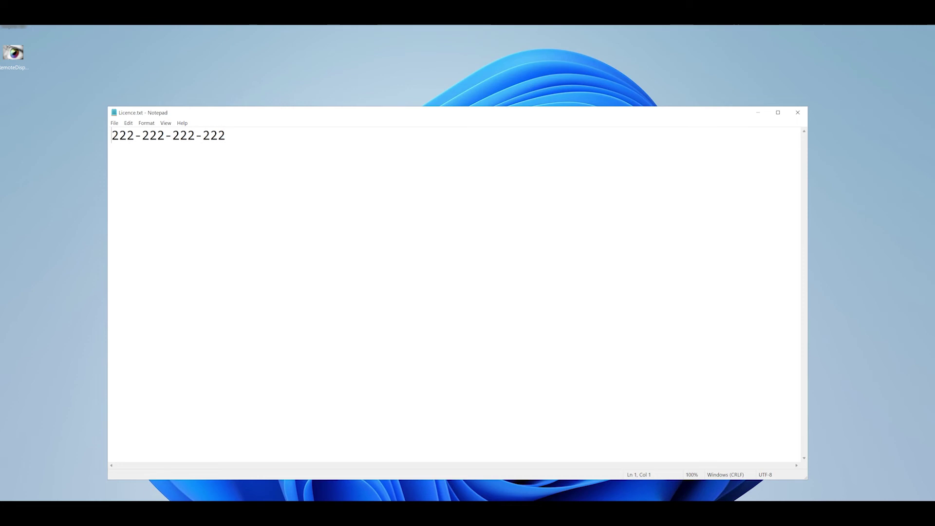
pyautogui.click(797, 112)
pyautogui.doubleClick(332, 209)
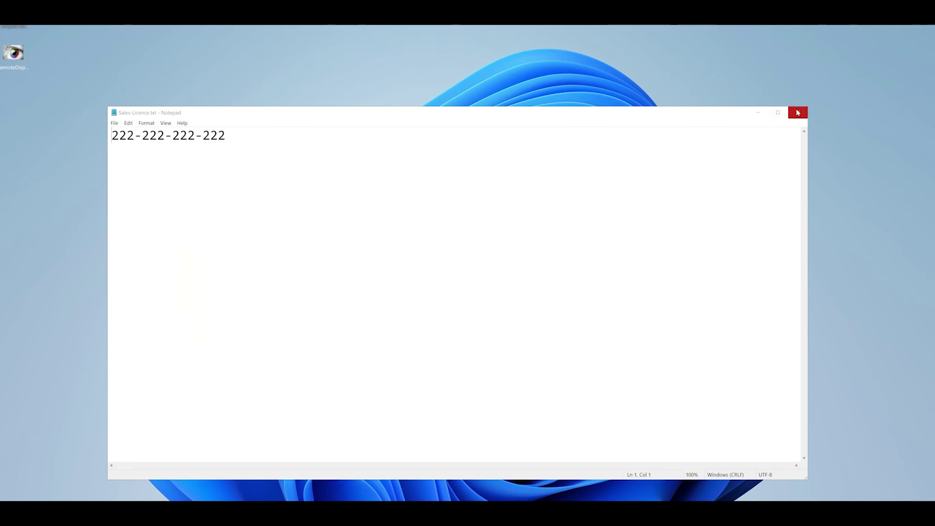
pyautogui.click(797, 113)
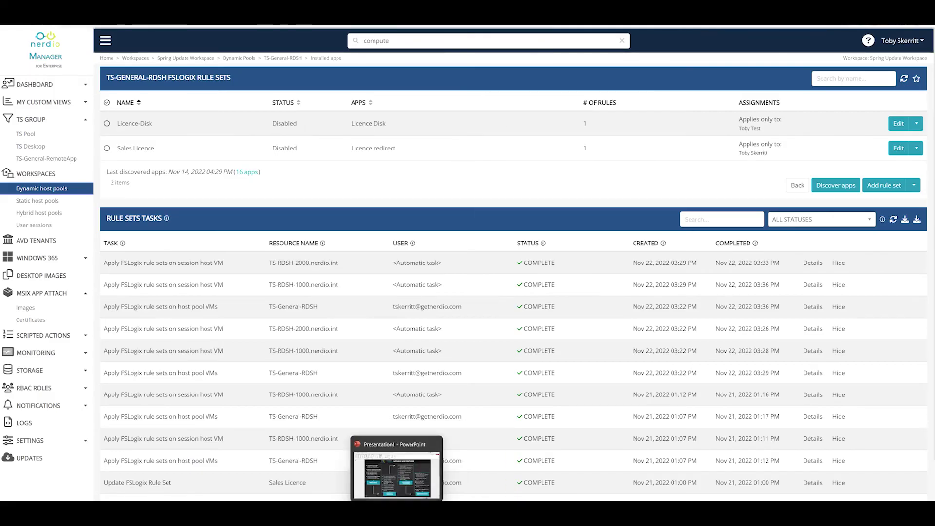
# - On the other TS-General-RDSH session host, open the LICENCES folder on drive C
pyautogui.click(525, 486)
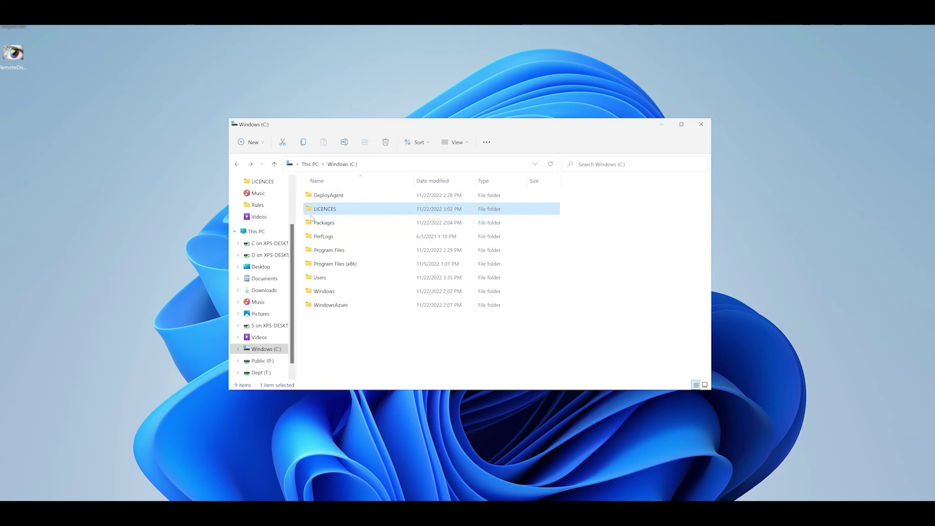
pyautogui.moveTo(331, 212)
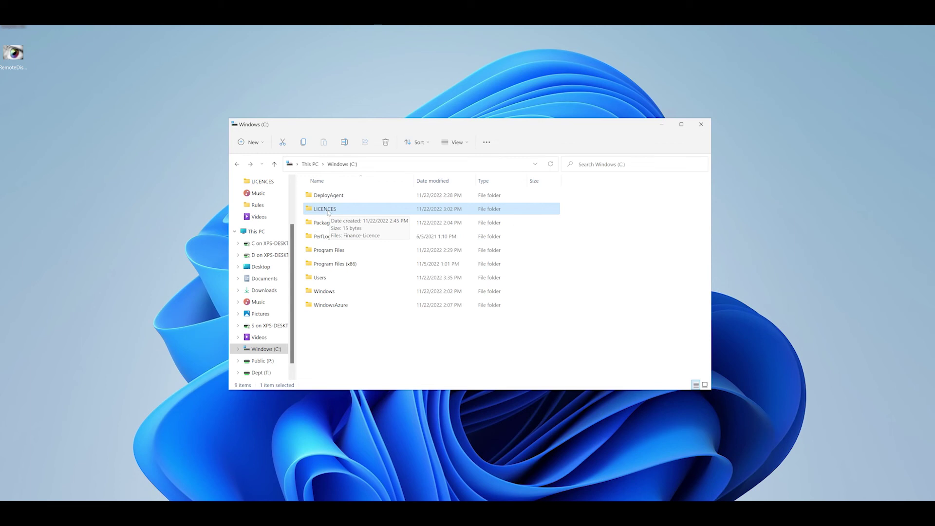
pyautogui.doubleClick(325, 209)
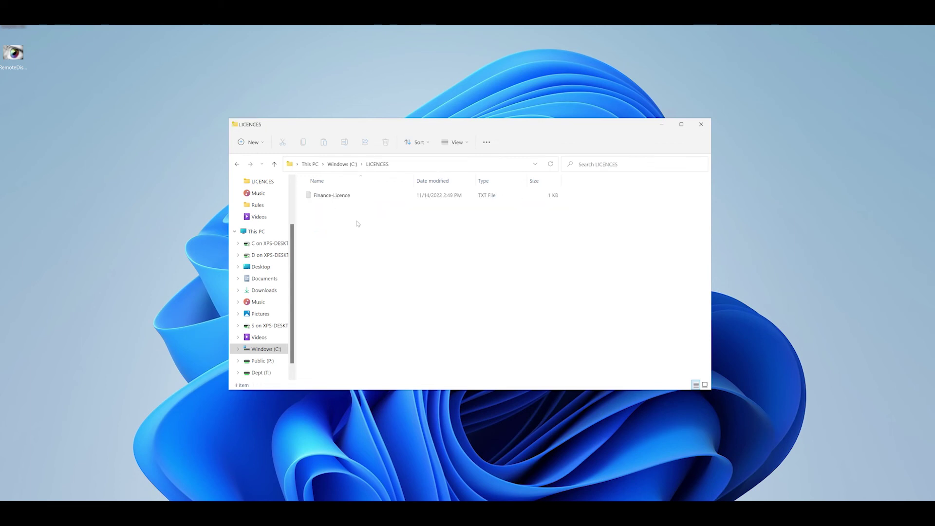
# - Read the Finance-Licence file, then go back up to the Windows (C:) drive
pyautogui.click(328, 202)
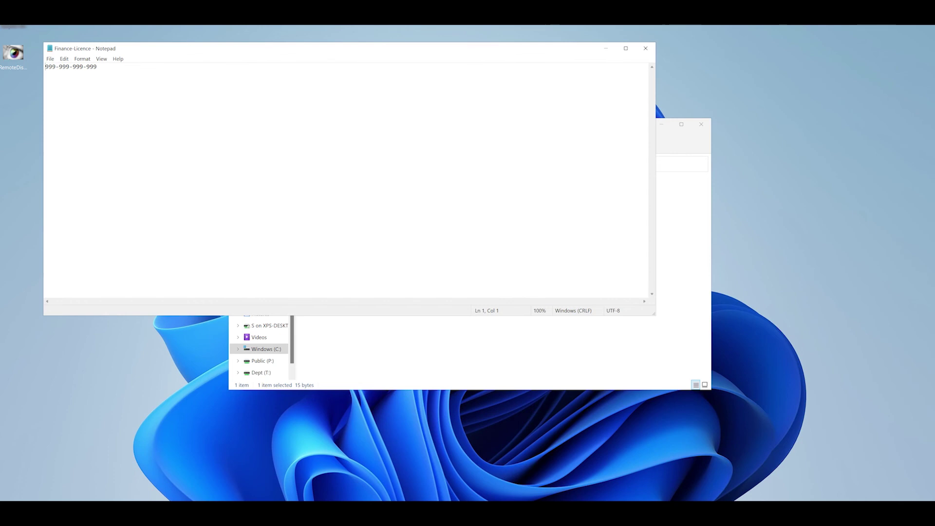
pyautogui.click(647, 48)
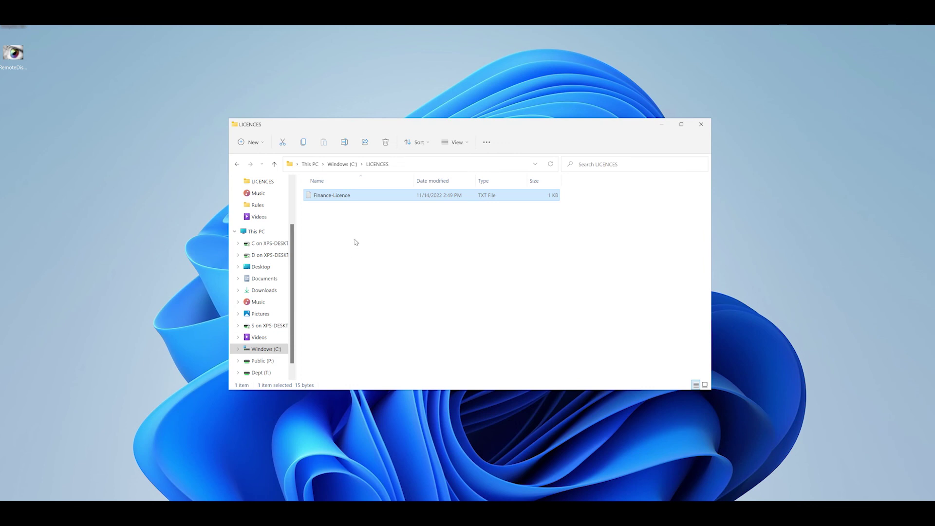
pyautogui.click(344, 165)
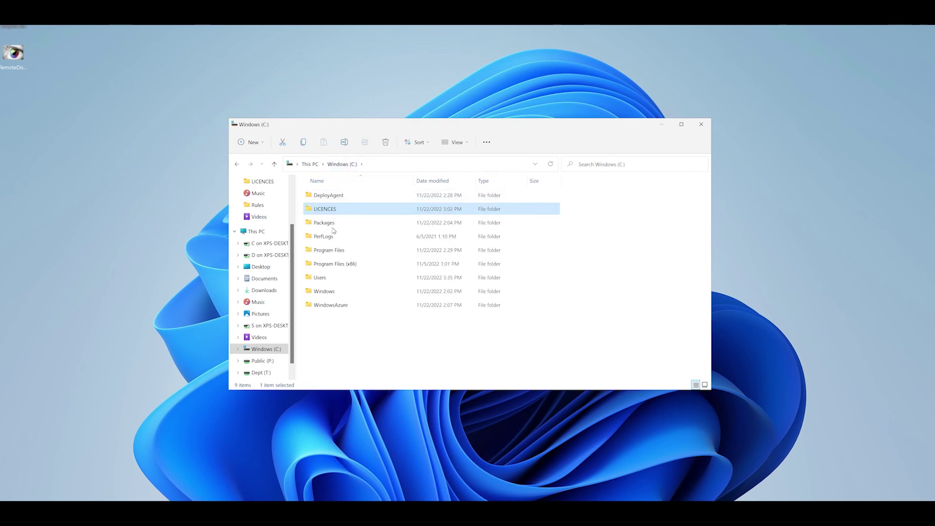